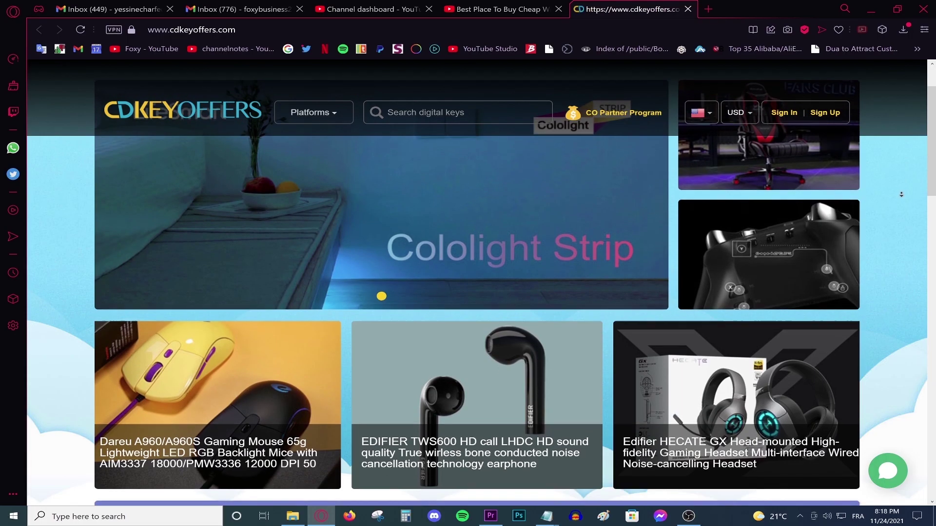
- Look through the CDKeyOffers home page, from the featured hardware down to the daily deals, gift cards and game news
{"action": "scroll", "coordinate": [900, 217], "scroll_direction": "down", "scroll_amount": 4}
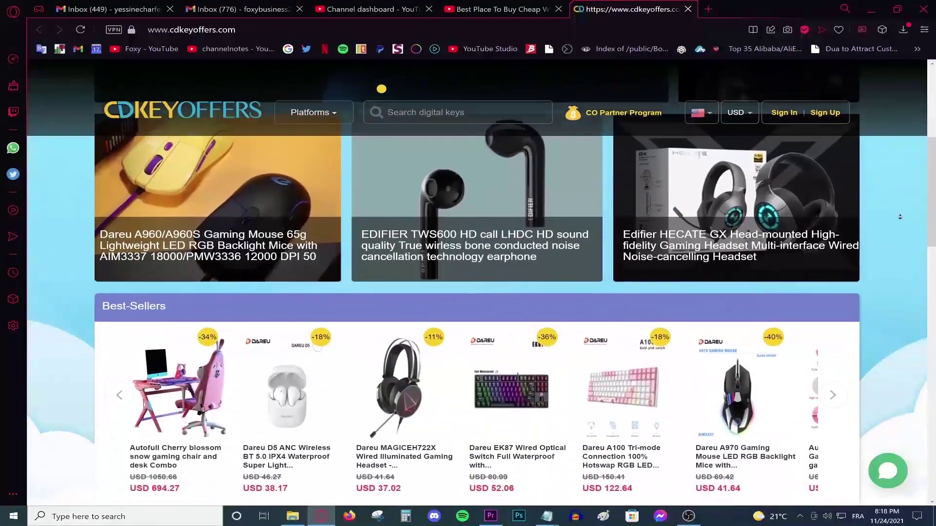
{"action": "scroll", "coordinate": [900, 217], "scroll_direction": "down", "scroll_amount": 8}
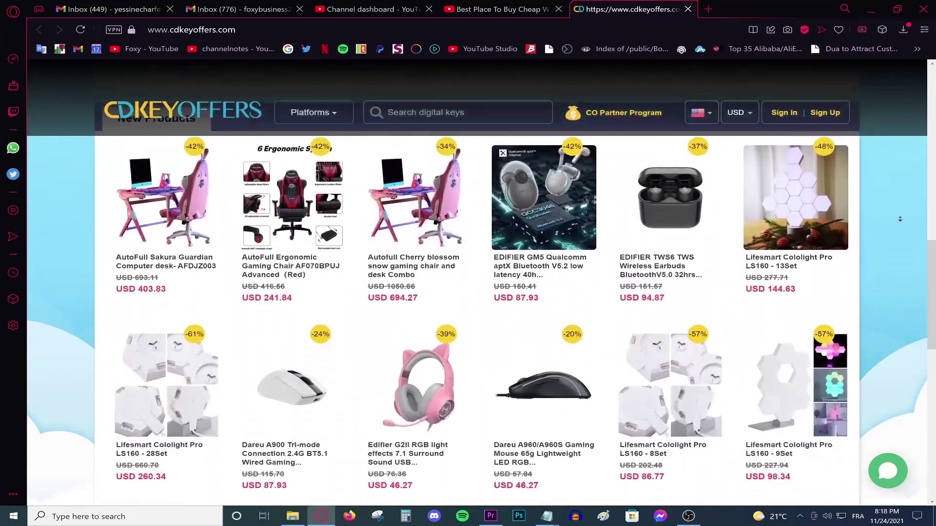
{"action": "scroll", "coordinate": [900, 220], "scroll_direction": "down", "scroll_amount": 8}
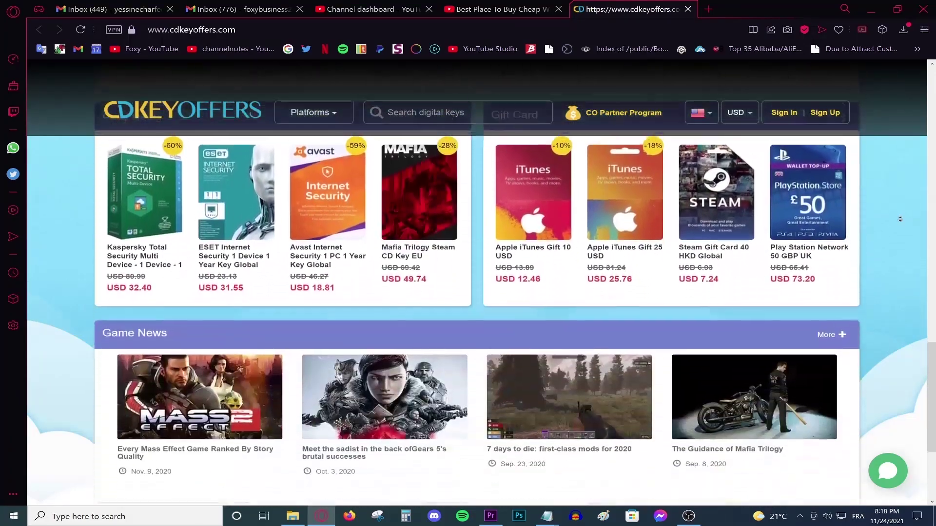
{"action": "scroll", "coordinate": [901, 220], "scroll_direction": "down", "scroll_amount": 2}
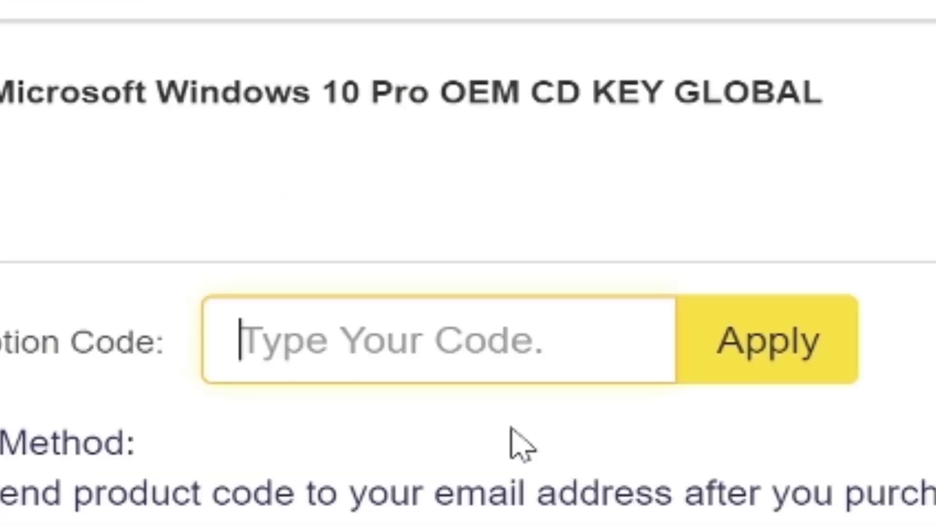
- Apply the promotion code "Foxy" to the Microsoft Windows 10 Pro OEM CD key order
{"action": "type", "text": "Fox"}
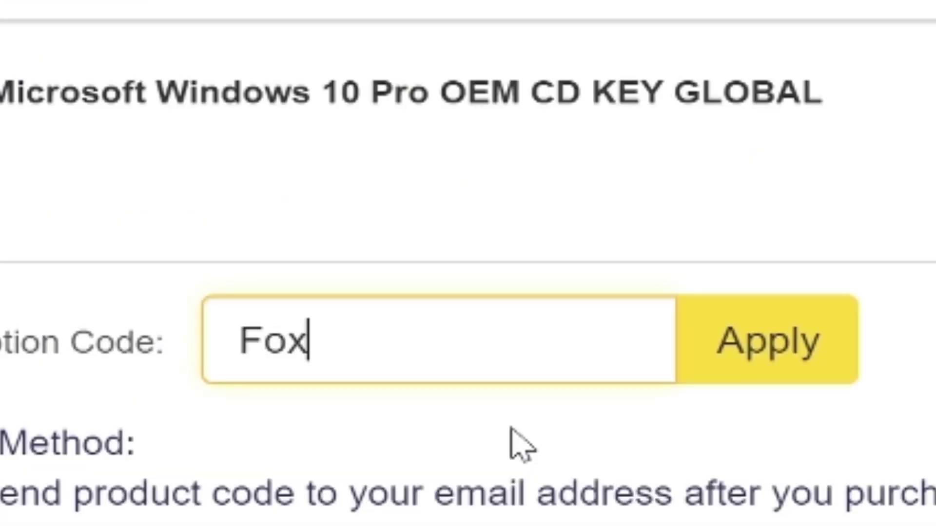
{"action": "type", "text": "y"}
{"action": "left_click", "coordinate": [750, 366]}
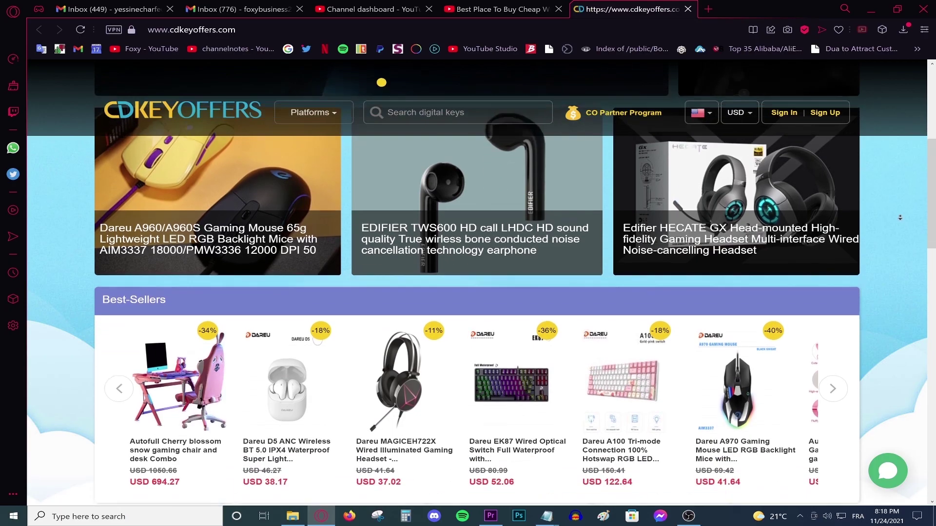
{"action": "scroll", "coordinate": [900, 219], "scroll_direction": "down", "scroll_amount": 4}
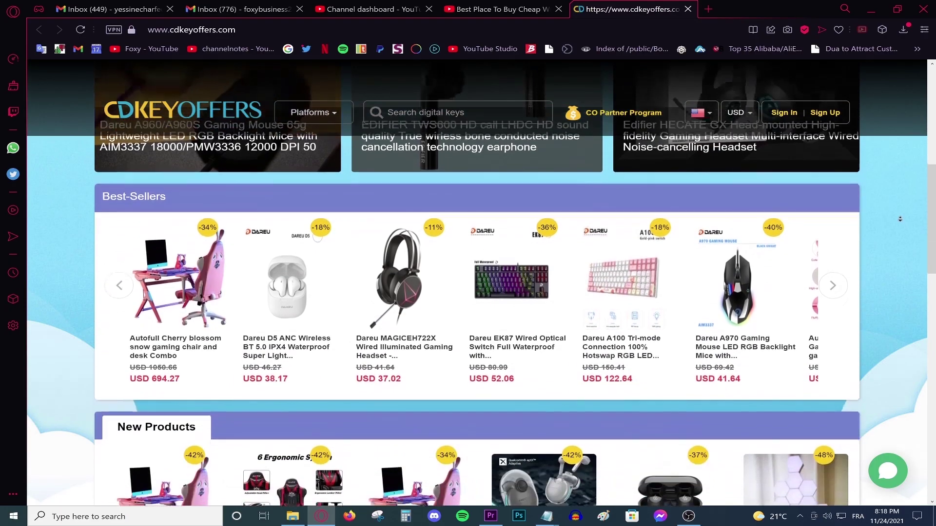
{"action": "scroll", "coordinate": [900, 220], "scroll_direction": "down", "scroll_amount": 10}
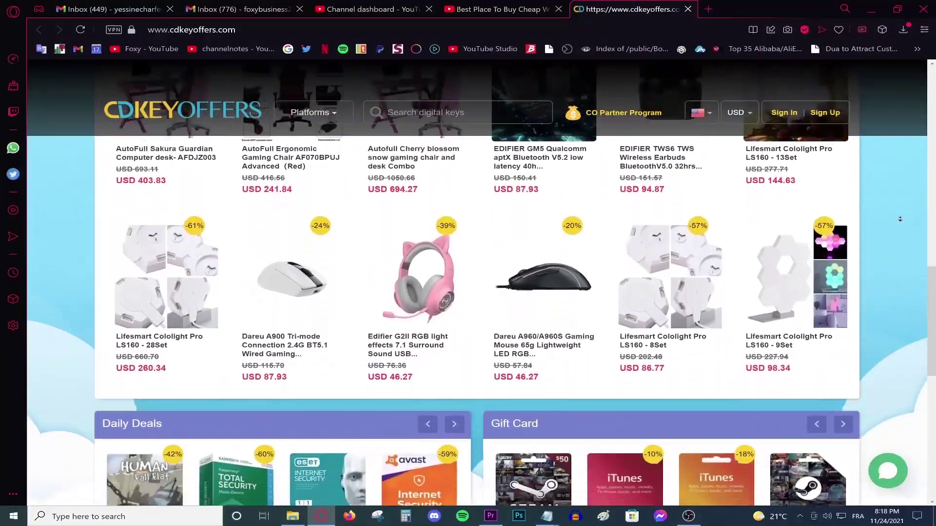
{"action": "scroll", "coordinate": [900, 220], "scroll_direction": "down", "scroll_amount": 6}
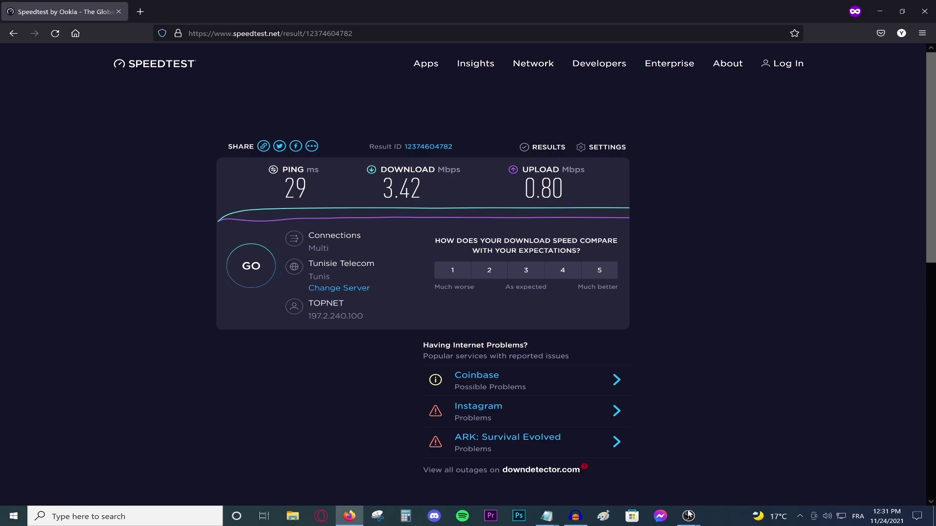
- Switch from the speed test page to OBS Studio, reposition its window slightly lower and open the settings
{"action": "mouse_move", "coordinate": [688, 516]}
{"action": "left_click", "coordinate": [727, 471]}
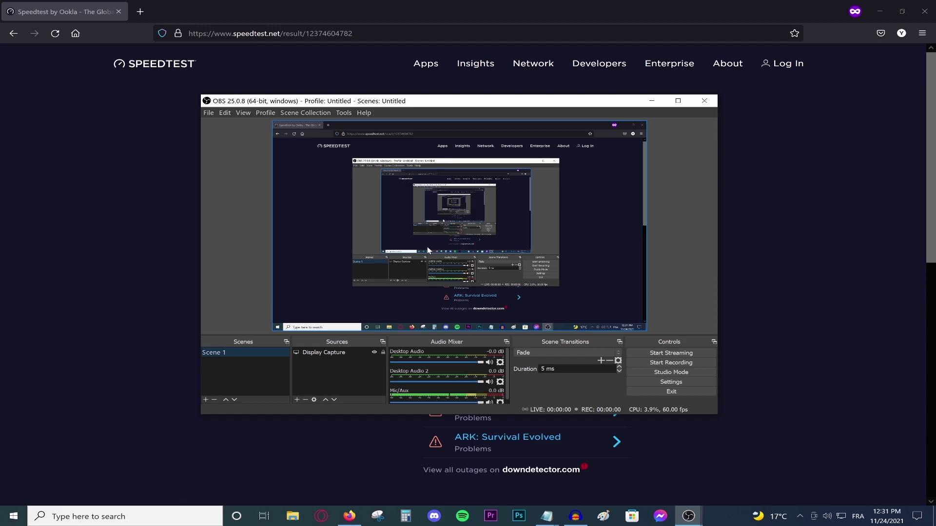
{"action": "left_click", "coordinate": [237, 165]}
{"action": "left_click_drag", "start_coordinate": [459, 101], "coordinate": [514, 121]}
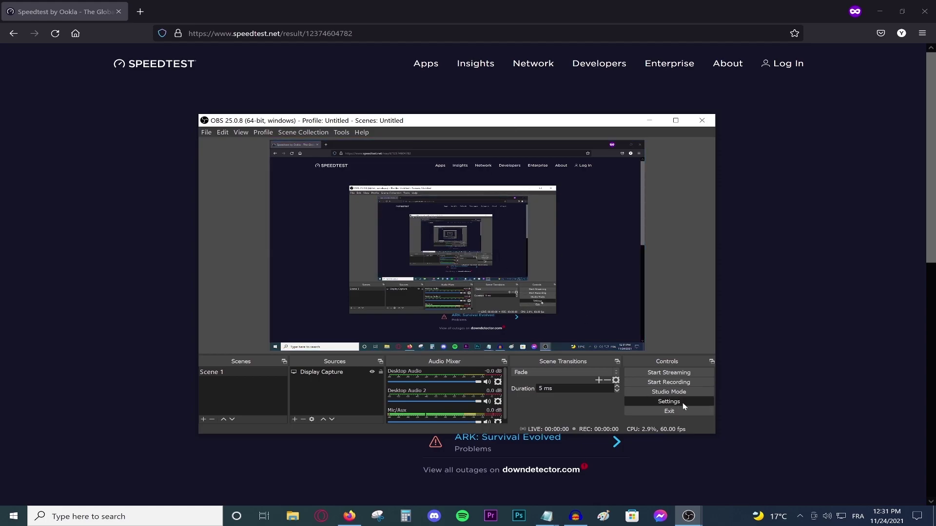
{"action": "left_click", "coordinate": [662, 403]}
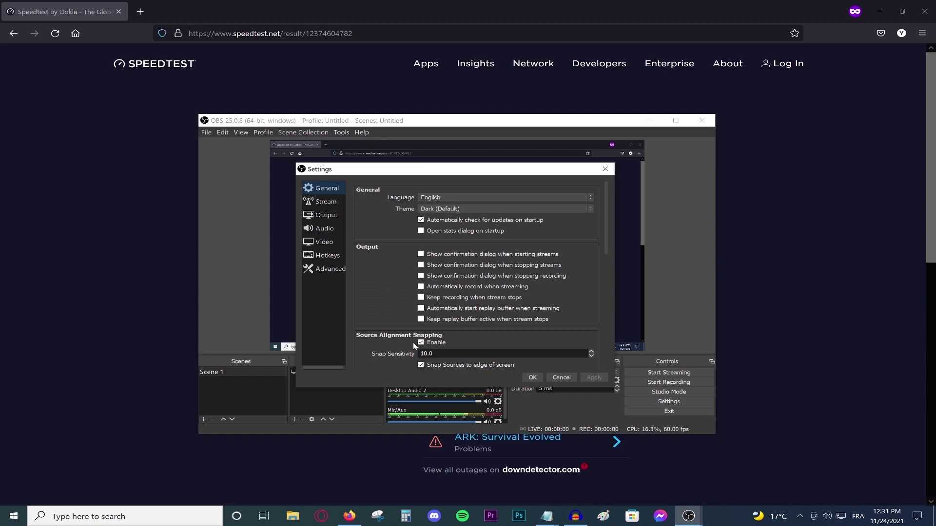
- Check the available language and theme options in the general settings
{"action": "left_click", "coordinate": [445, 198]}
{"action": "left_click", "coordinate": [407, 204]}
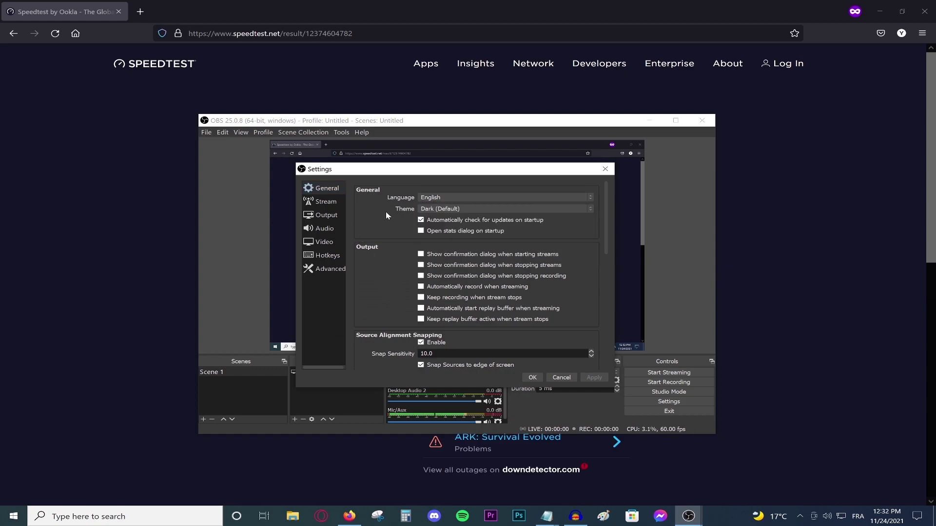
{"action": "left_click", "coordinate": [440, 210]}
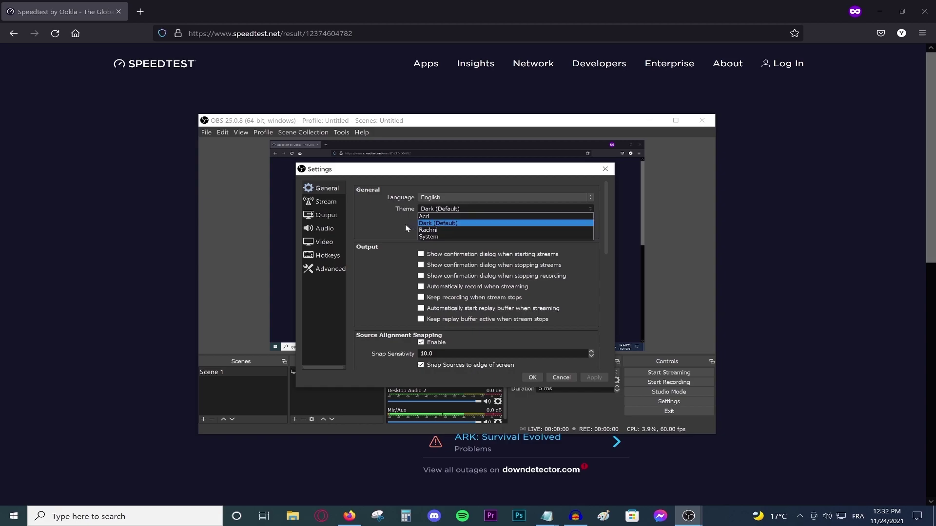
{"action": "left_click", "coordinate": [325, 201]}
- Configure the streaming output with Advanced mode, the NVIDIA NVENC H.264 (new) encoder and VBR rate control
{"action": "left_click", "coordinate": [326, 215]}
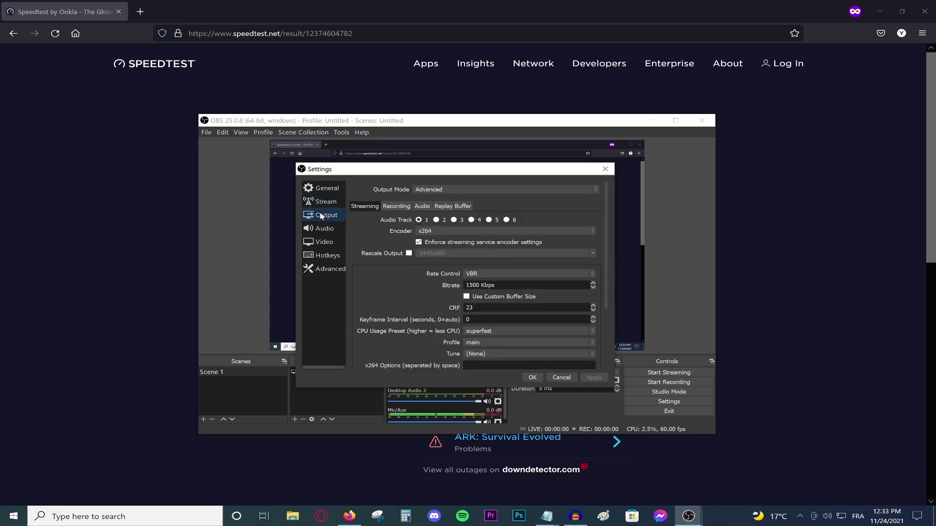
{"action": "left_click", "coordinate": [442, 192]}
{"action": "left_click", "coordinate": [436, 201]}
{"action": "left_click", "coordinate": [435, 232]}
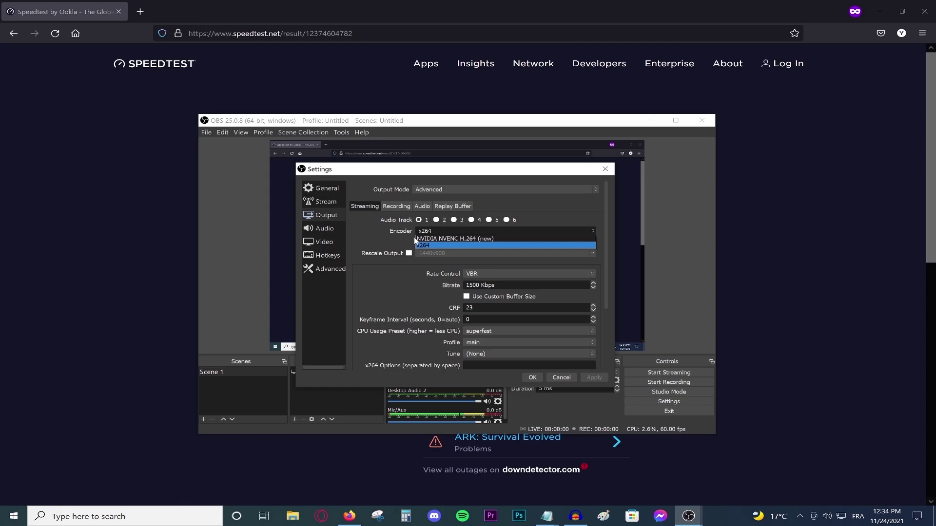
{"action": "left_click", "coordinate": [463, 240]}
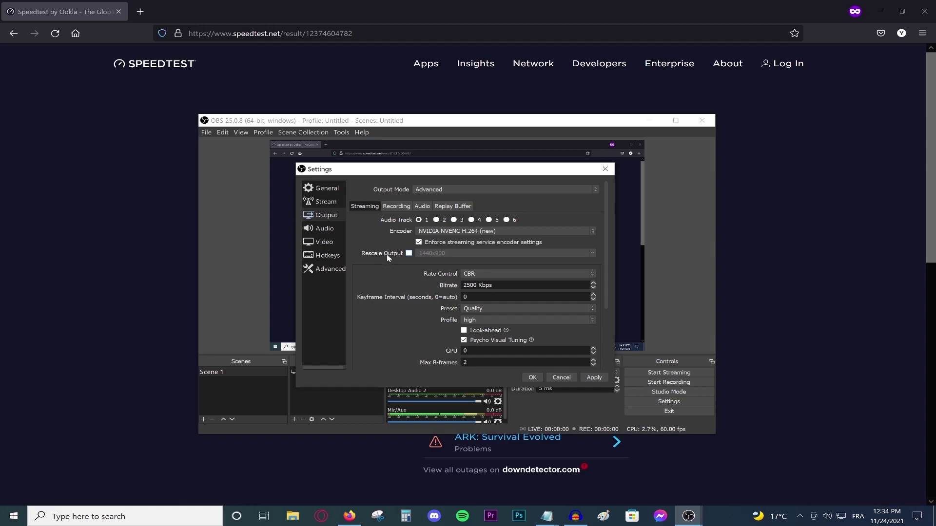
{"action": "scroll", "coordinate": [414, 274], "scroll_direction": "down", "scroll_amount": 3}
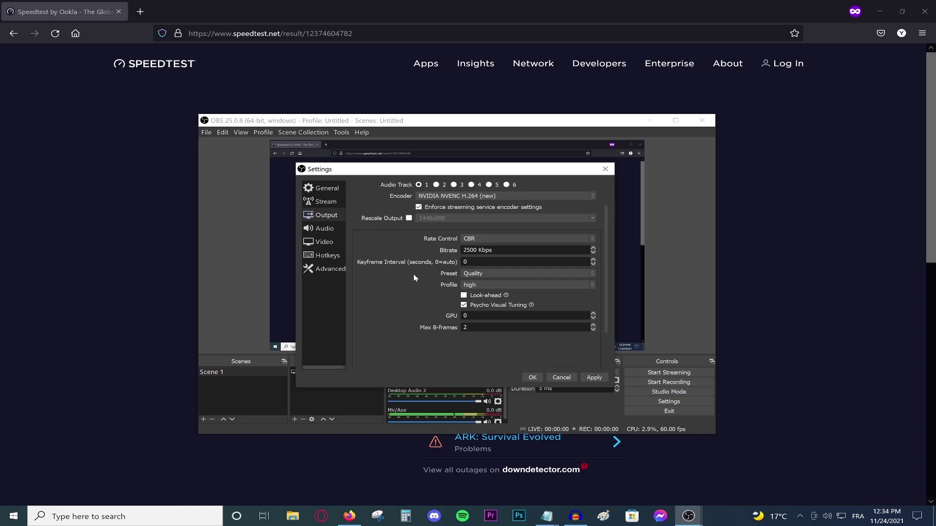
{"action": "left_click", "coordinate": [471, 221]}
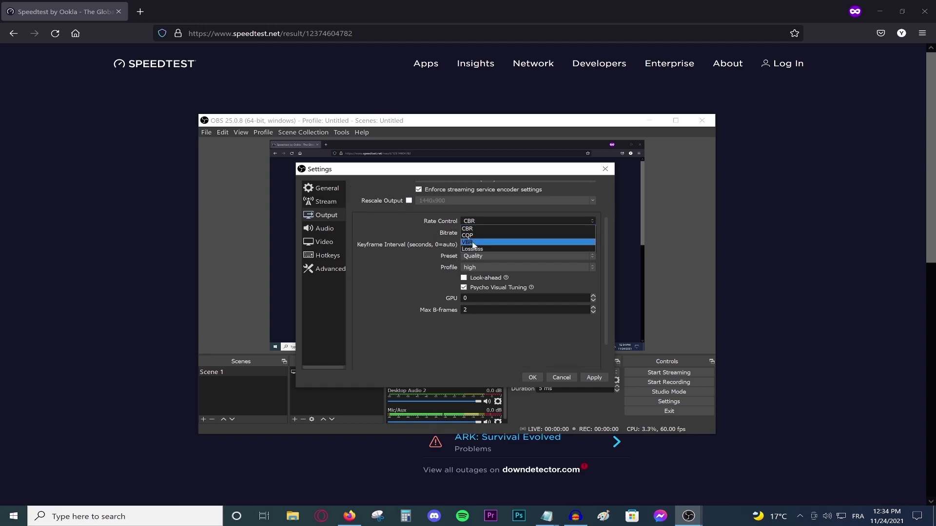
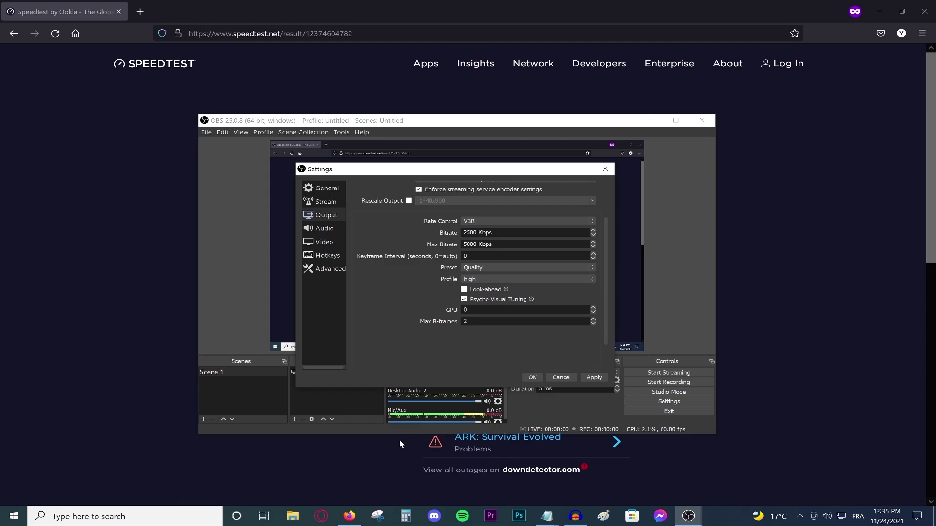
- Convert the 0.80 Mbps upload speed to Kbps in Calculator by multiplying it by 1000, and select the result
{"action": "left_click", "coordinate": [405, 517]}
{"action": "type", "text": ".80"}
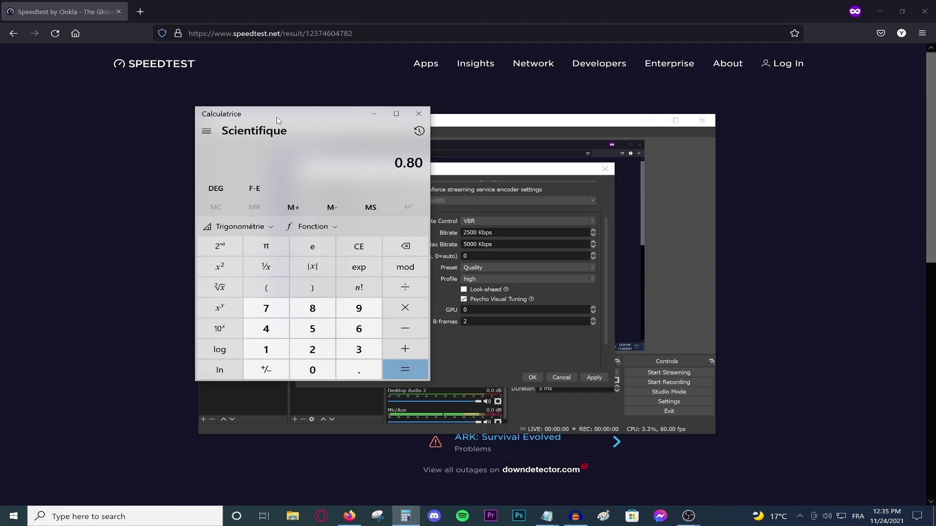
{"action": "type", "text": "*100"}
{"action": "type", "text": "000"}
{"action": "key", "text": "Return"}
{"action": "double_click", "coordinate": [411, 163]}
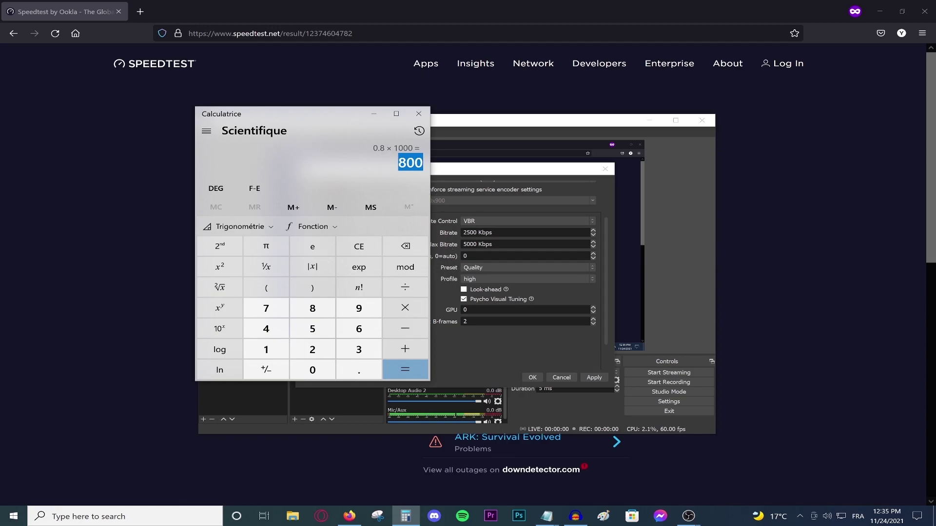
- Set the streaming max bitrate to 800 Kbps in OBS Studio
{"action": "left_click", "coordinate": [437, 244]}
{"action": "key", "text": "ctrl+a"}
{"action": "type", "text": "800"}
- Switch to Calculator, multiply 800 by 0.7 and copy the result
{"action": "key", "text": "alt+Tab"}
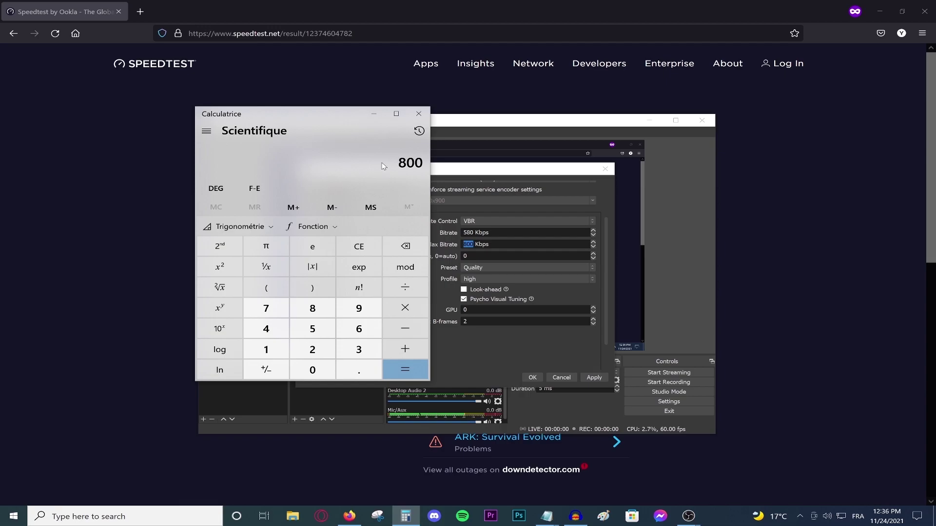
{"action": "key", "text": "asterisk"}
{"action": "type", "text": "0.7"}
{"action": "key", "text": "Return"}
{"action": "key", "text": "ctrl+c"}
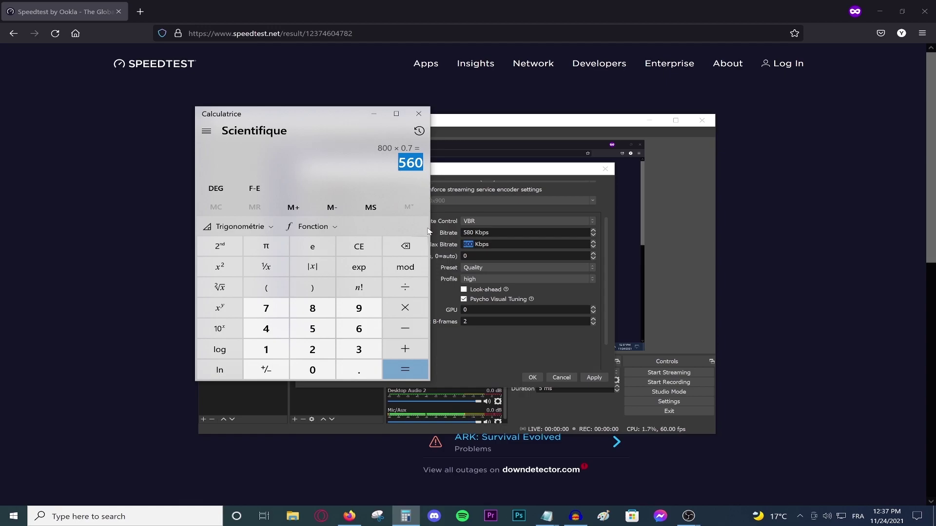
- Set the streaming bitrate to 560 Kbps in OBS Studio
{"action": "left_click", "coordinate": [454, 240]}
{"action": "key", "text": "shift+Tab"}
{"action": "type", "text": "560"}
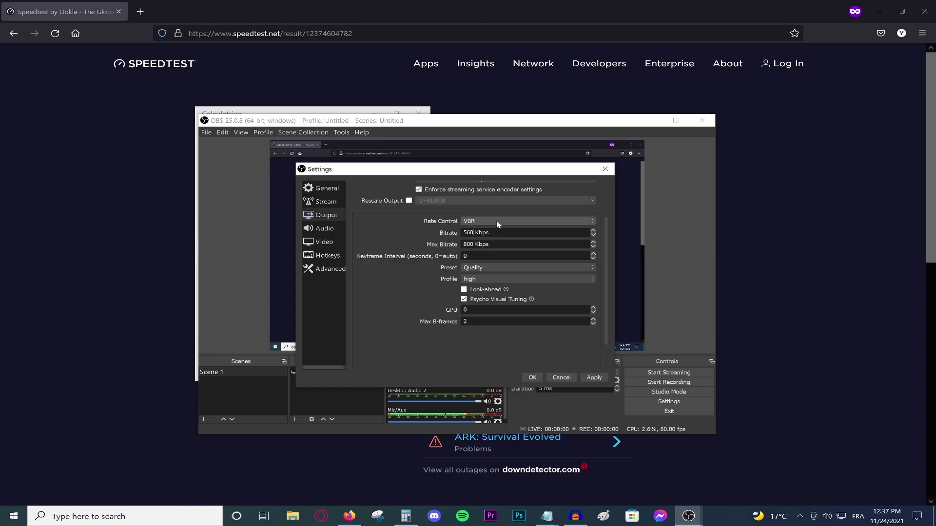
- Switch the rate control to CBR and calculate the average of 800 and 560 in Calculator
{"action": "left_click", "coordinate": [497, 224]}
{"action": "left_click", "coordinate": [475, 226]}
{"action": "key", "text": "alt+Tab"}
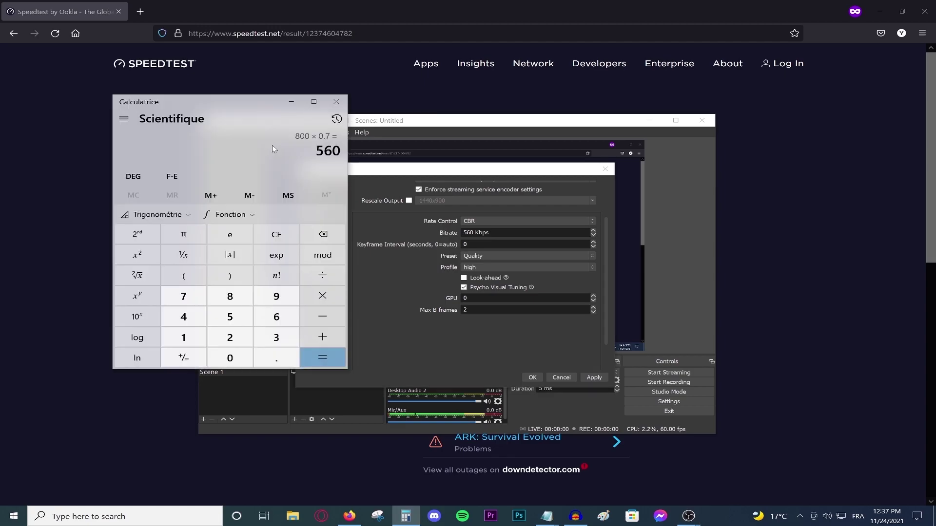
{"action": "type", "text": "800+56"}
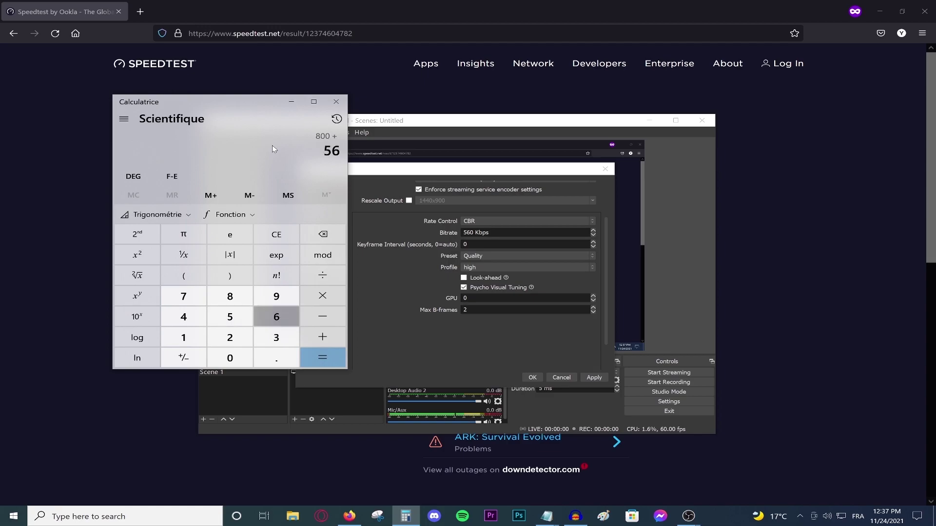
{"action": "type", "text": "0=/2="}
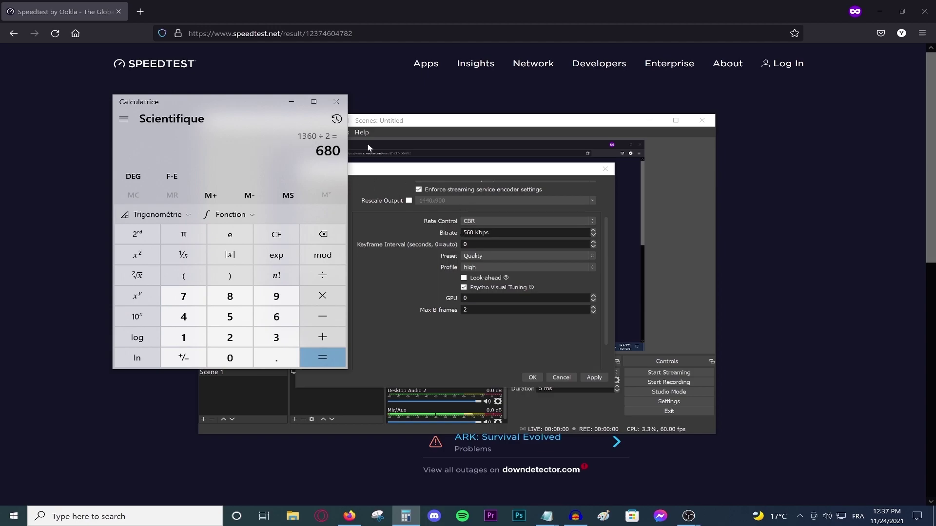
{"action": "left_click", "coordinate": [335, 103]}
- Set the rate control to VBR, the preset to Quality and the profile to main, and apply the output settings
{"action": "left_click", "coordinate": [477, 221]}
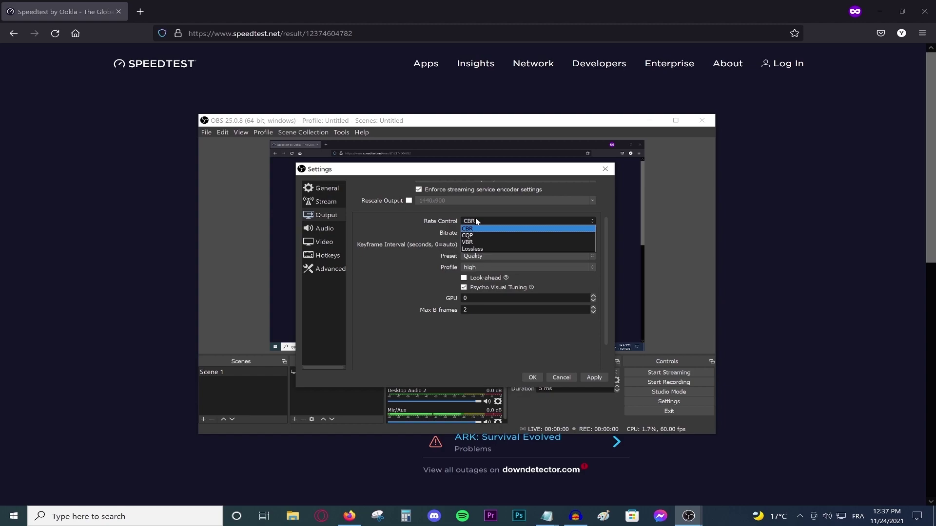
{"action": "left_click", "coordinate": [468, 242]}
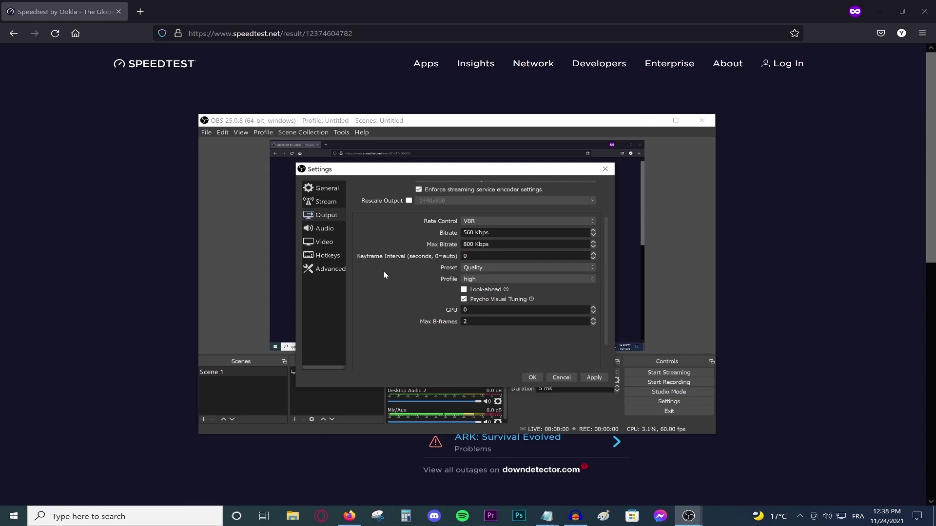
{"action": "left_click", "coordinate": [470, 268]}
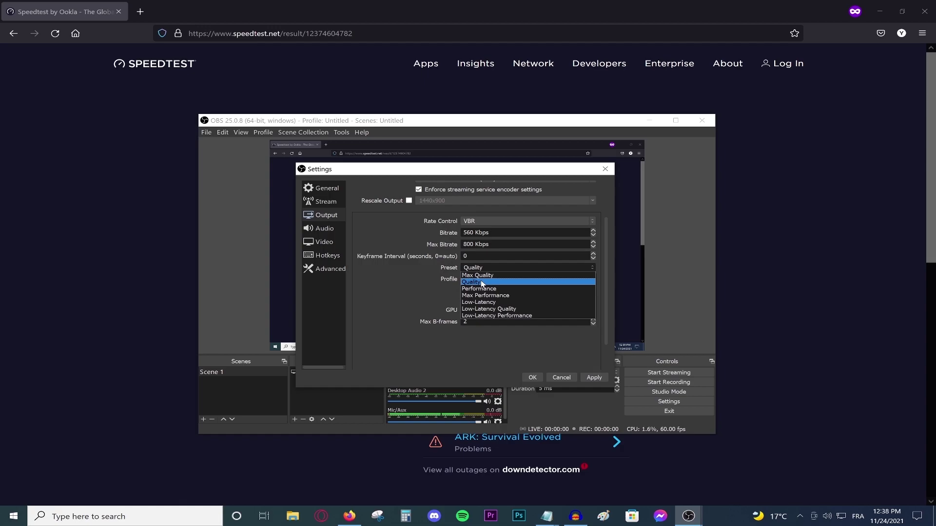
{"action": "left_click", "coordinate": [481, 283]}
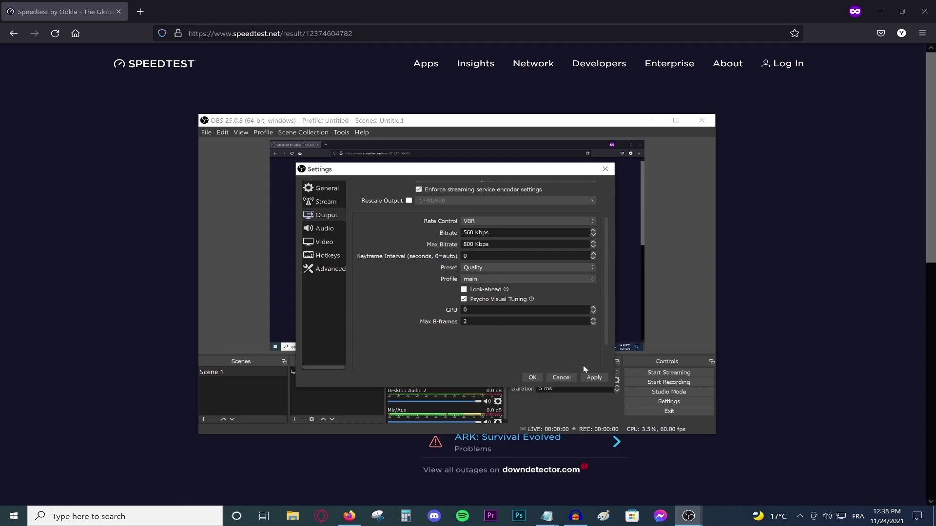
{"action": "left_click", "coordinate": [594, 379]}
- Review the audio and video settings, and switch to the browser to check which resolution is recommended for each bitrate
{"action": "left_click", "coordinate": [325, 228]}
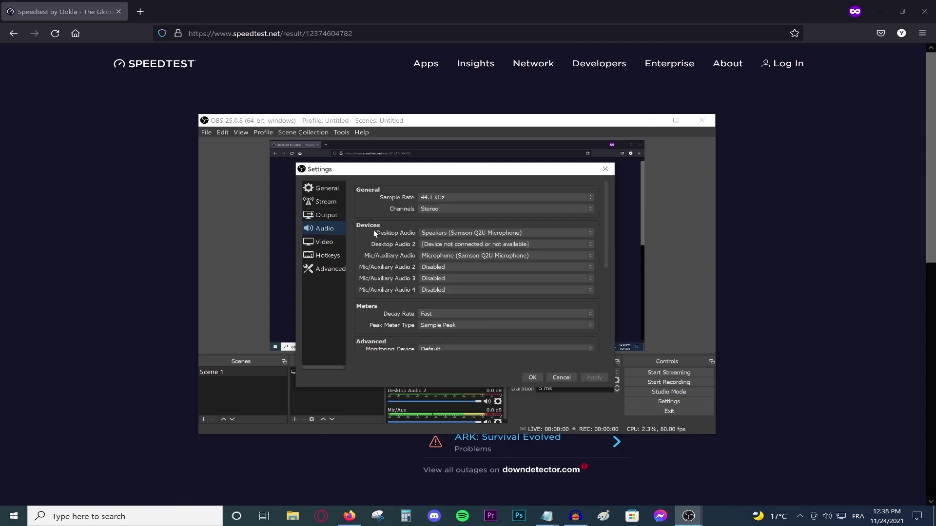
{"action": "left_click", "coordinate": [326, 243]}
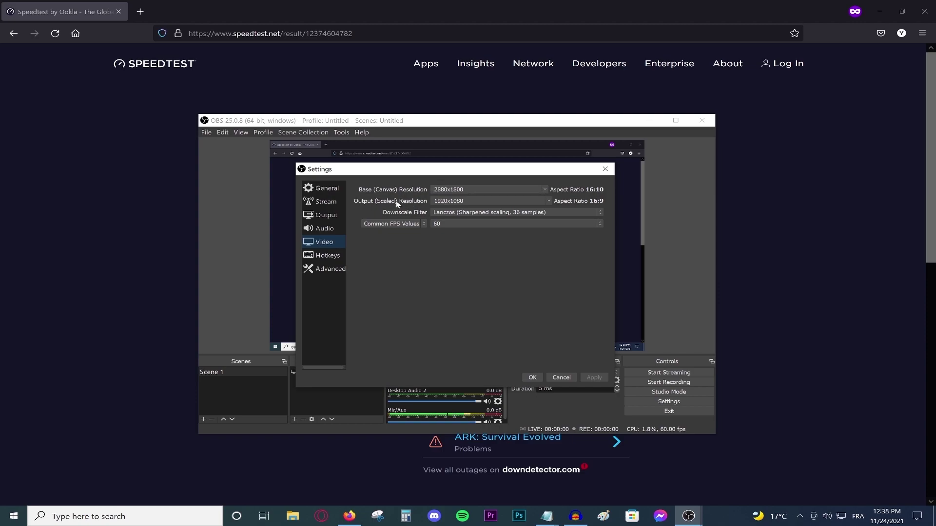
{"action": "key", "text": "Tab"}
{"action": "key", "text": "Tab"}
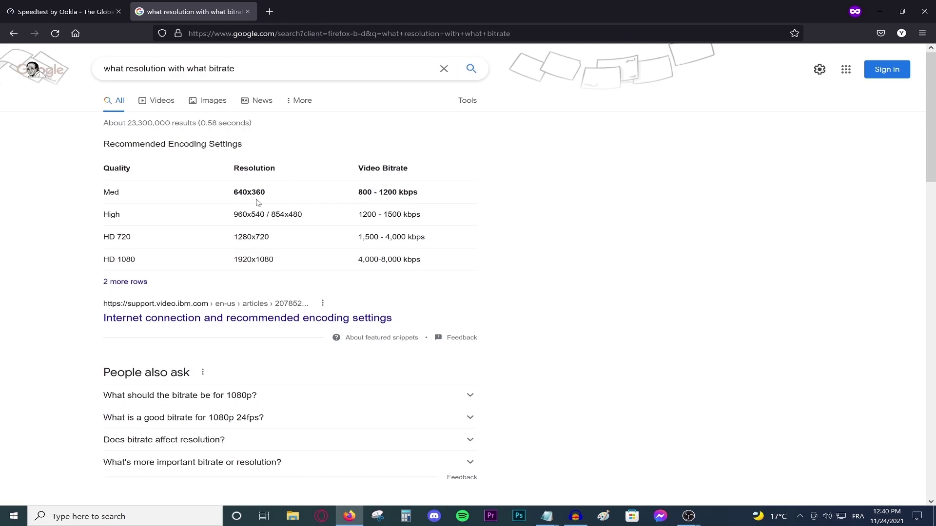
- Compare the recommended resolutions and video bitrates in the Med and High rows of the encoding settings table
{"action": "left_click_drag", "start_coordinate": [233, 192], "coordinate": [273, 193]}
{"action": "left_click_drag", "start_coordinate": [357, 215], "coordinate": [424, 216]}
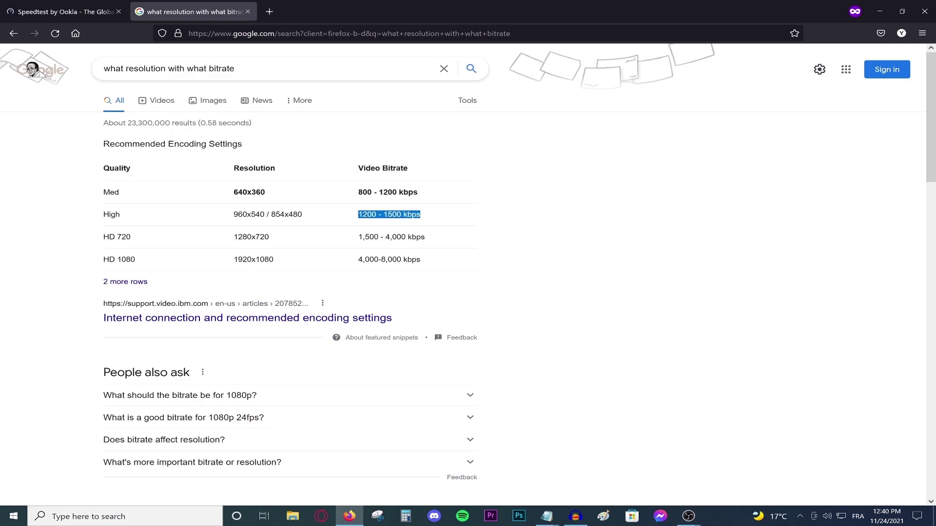
{"action": "double_click", "coordinate": [248, 214]}
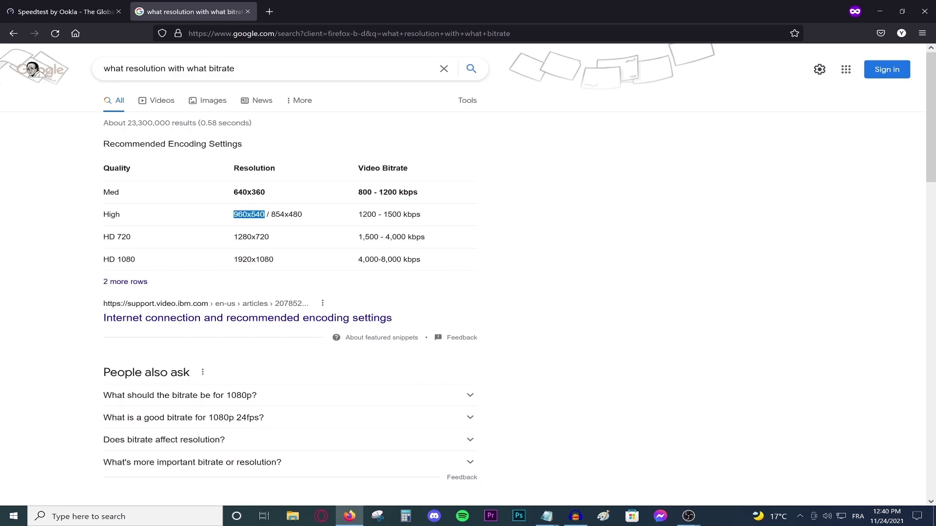
{"action": "double_click", "coordinate": [286, 215]}
{"action": "left_click", "coordinate": [388, 247]}
- Check the output bitrate settings in OBS Studio and return to the browser to compare them with the Med row's recommended video bitrate
{"action": "mouse_move", "coordinate": [702, 516]}
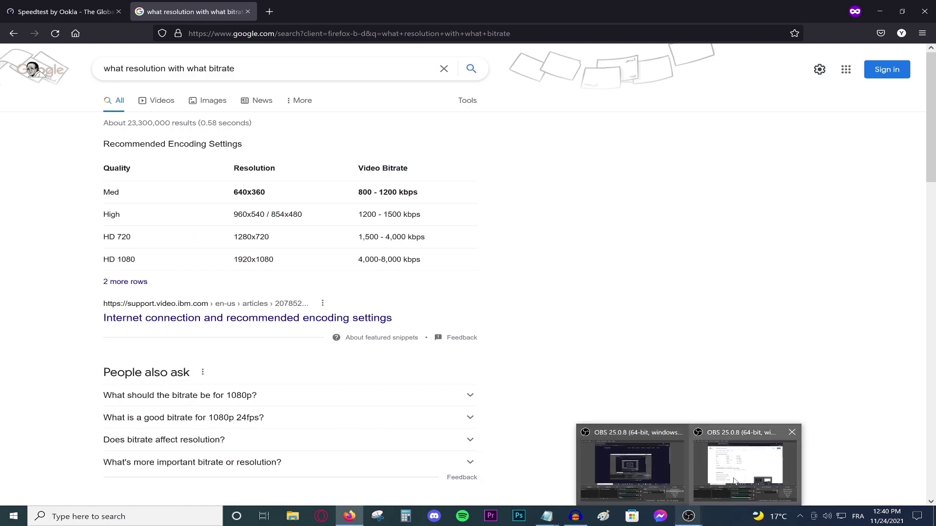
{"action": "left_click", "coordinate": [667, 459]}
{"action": "left_click", "coordinate": [326, 214]}
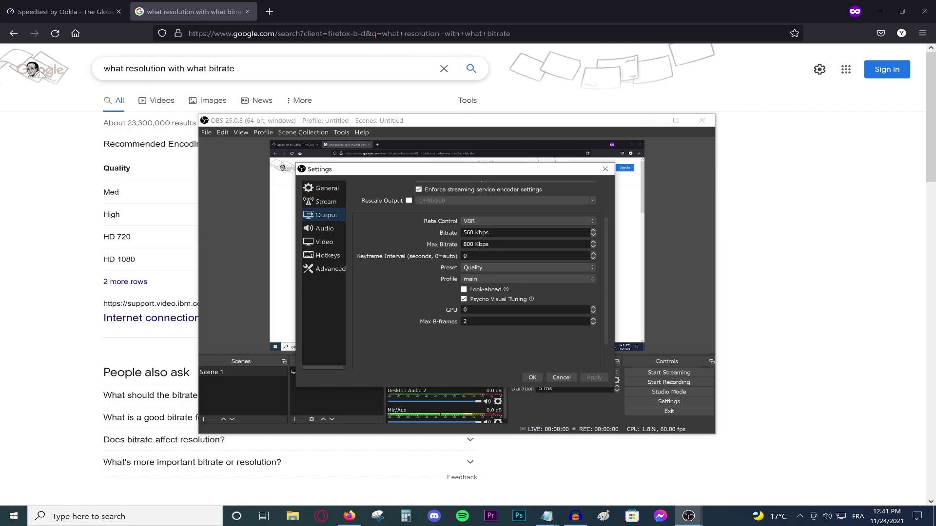
{"action": "key", "text": "alt+Tab"}
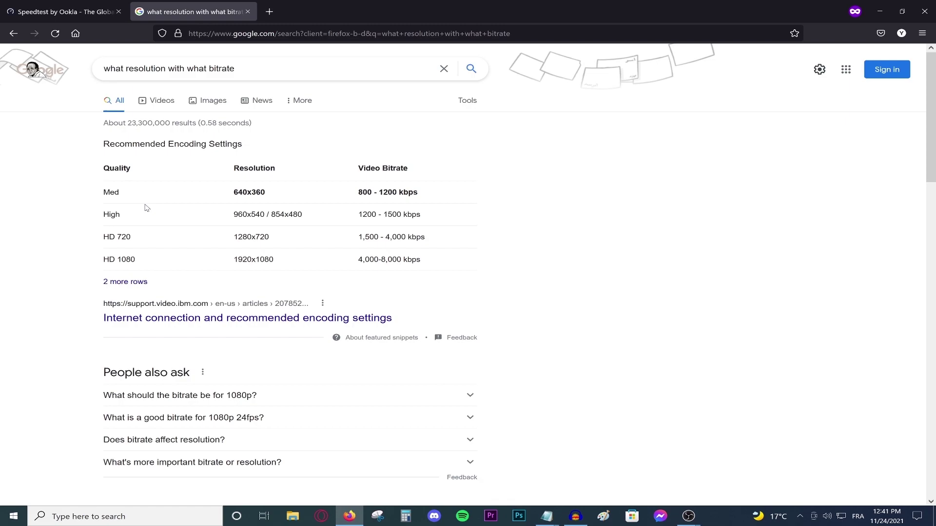
{"action": "double_click", "coordinate": [363, 192]}
{"action": "left_click", "coordinate": [371, 200]}
{"action": "left_click_drag", "start_coordinate": [359, 193], "coordinate": [419, 193]}
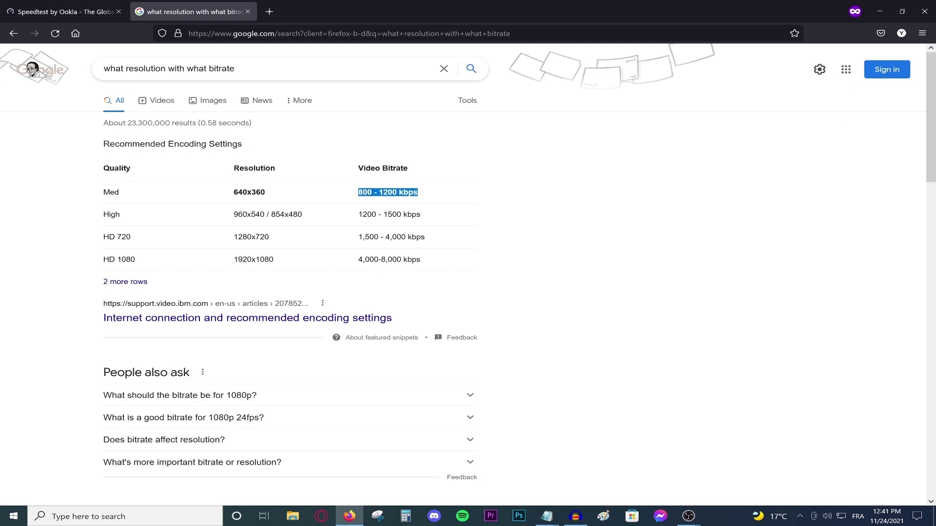
- Copy the 640x360 resolution from the table and use it as the output (scaled) resolution in OBS Studio's video settings
{"action": "left_click_drag", "start_coordinate": [233, 192], "coordinate": [268, 192]}
{"action": "right_click", "coordinate": [256, 193]}
{"action": "left_click", "coordinate": [270, 204]}
{"action": "mouse_move", "coordinate": [689, 516]}
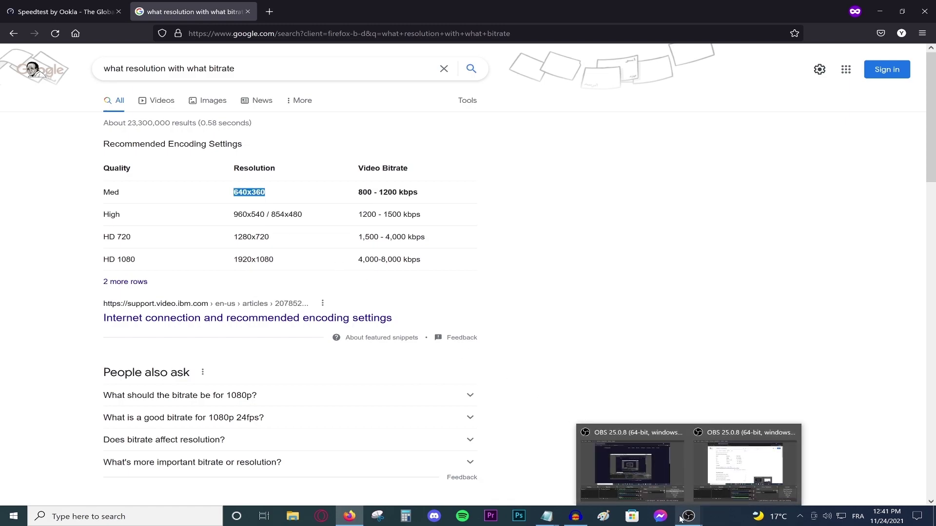
{"action": "left_click", "coordinate": [744, 473]}
{"action": "left_click_drag", "start_coordinate": [466, 201], "coordinate": [401, 201]}
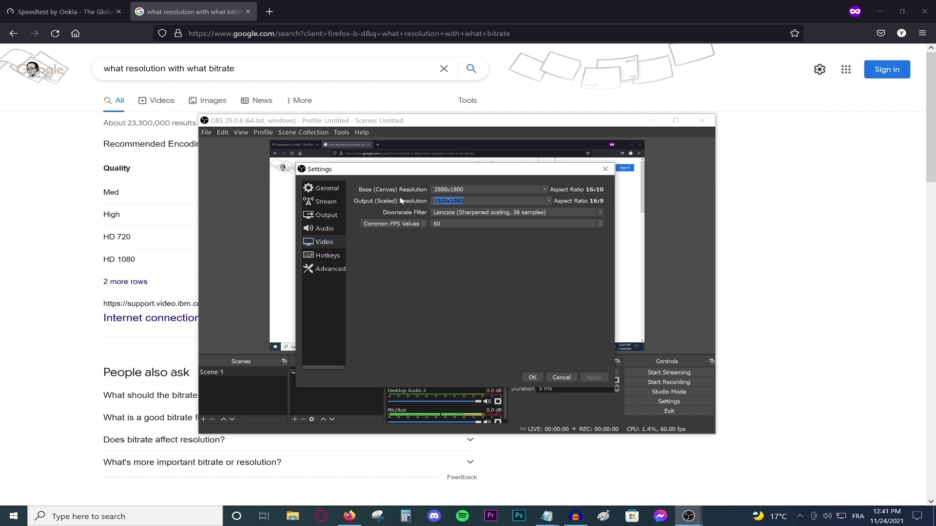
{"action": "key", "text": "ctrl+v"}
{"action": "left_click", "coordinate": [459, 214]}
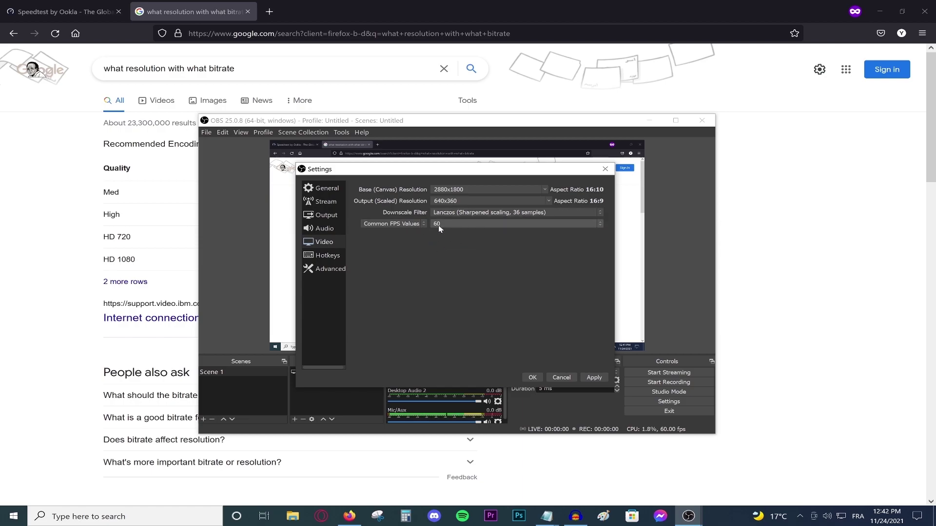
- Recheck the recommendations in the browser, and set the common FPS value to 30 in OBS Studio's video settings
{"action": "key", "text": "alt+Tab"}
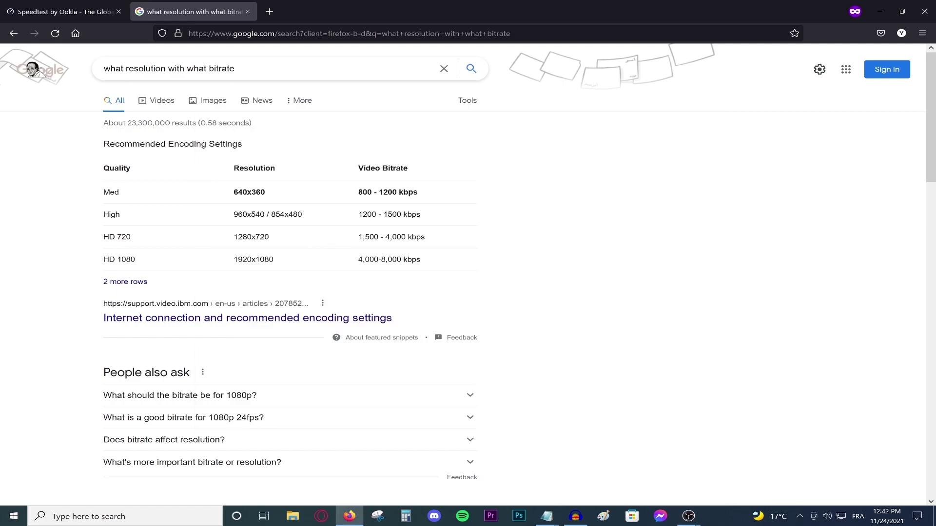
{"action": "mouse_move", "coordinate": [687, 515]}
{"action": "left_click", "coordinate": [745, 461]}
{"action": "left_click", "coordinate": [442, 224]}
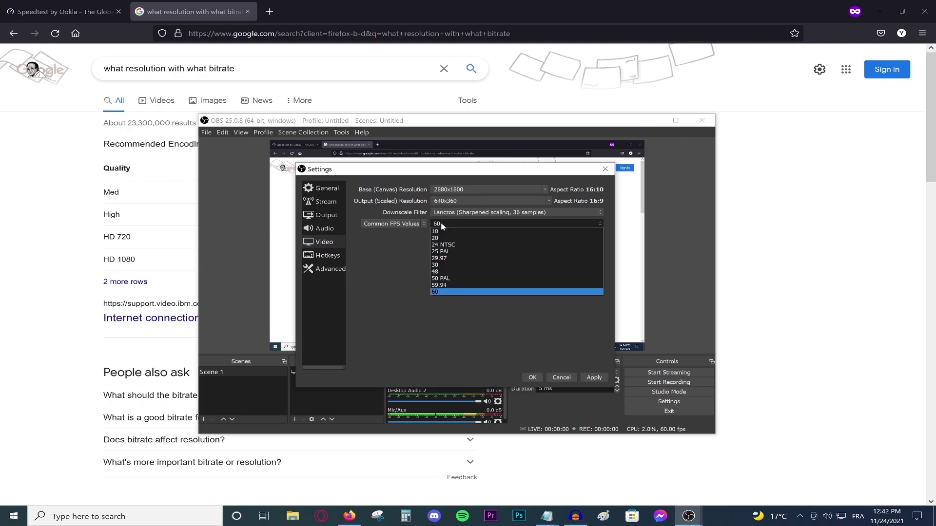
{"action": "left_click", "coordinate": [445, 270]}
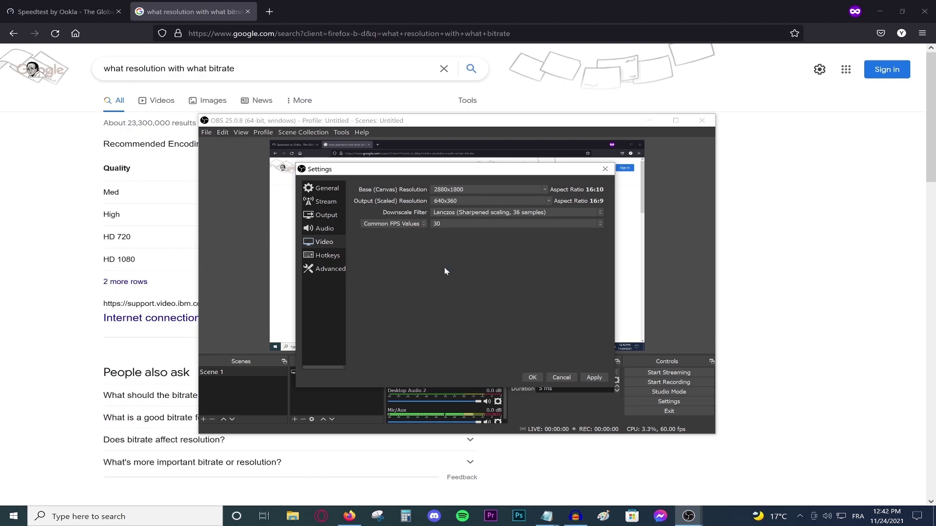
- Review the audio and output settings, and accept the settings to close the dialog
{"action": "left_click", "coordinate": [324, 229]}
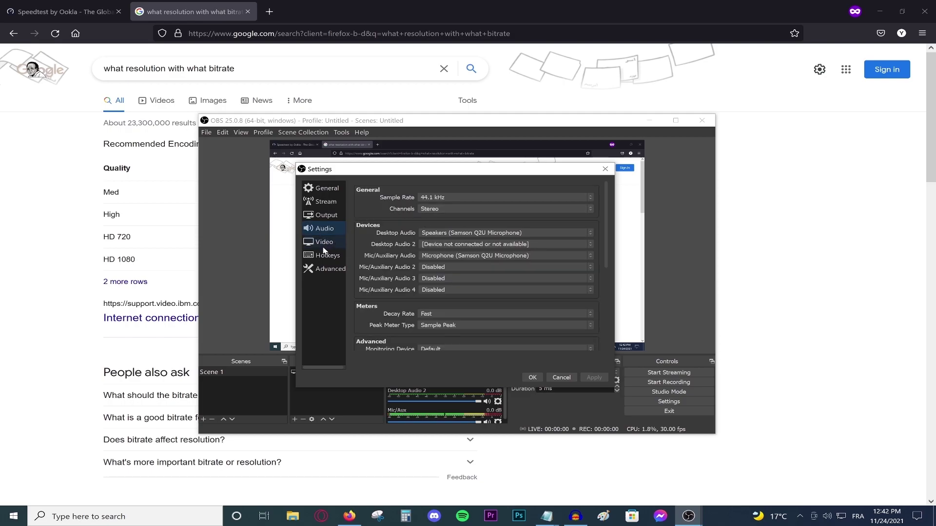
{"action": "left_click", "coordinate": [325, 219]}
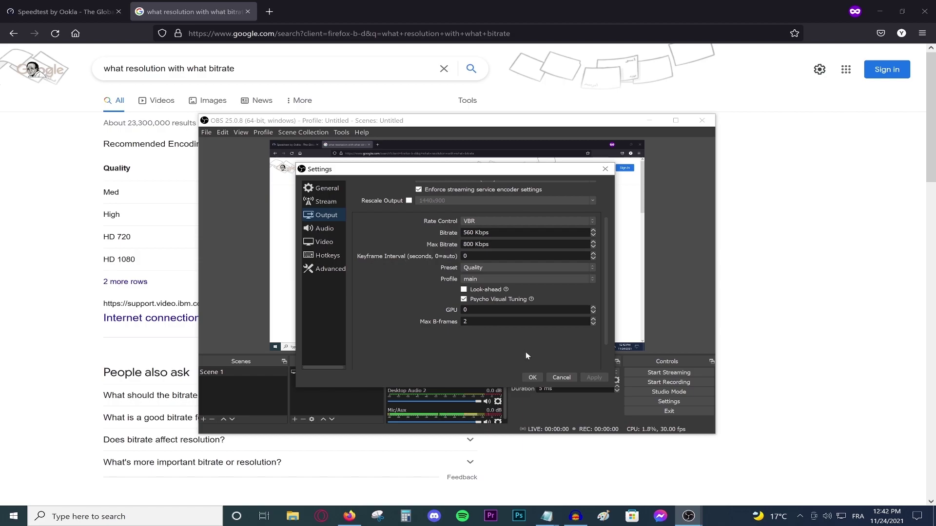
{"action": "left_click", "coordinate": [529, 378]}
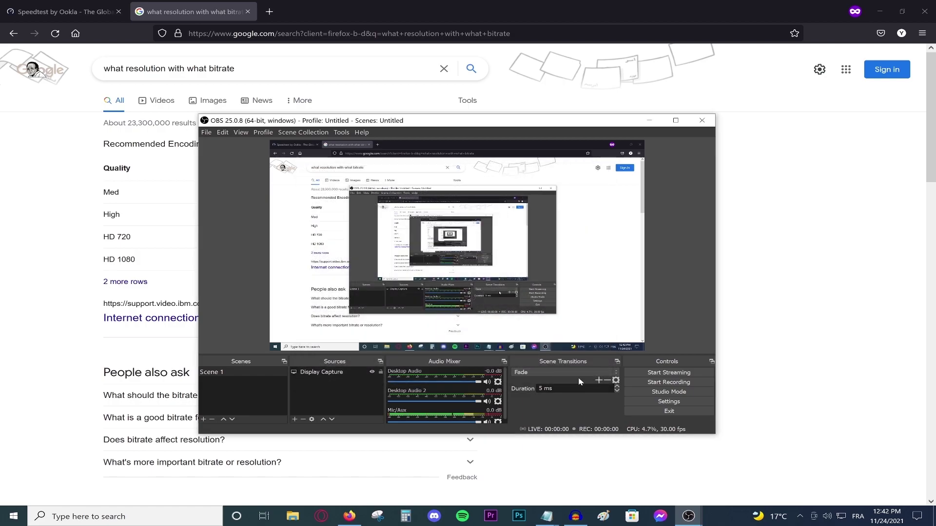